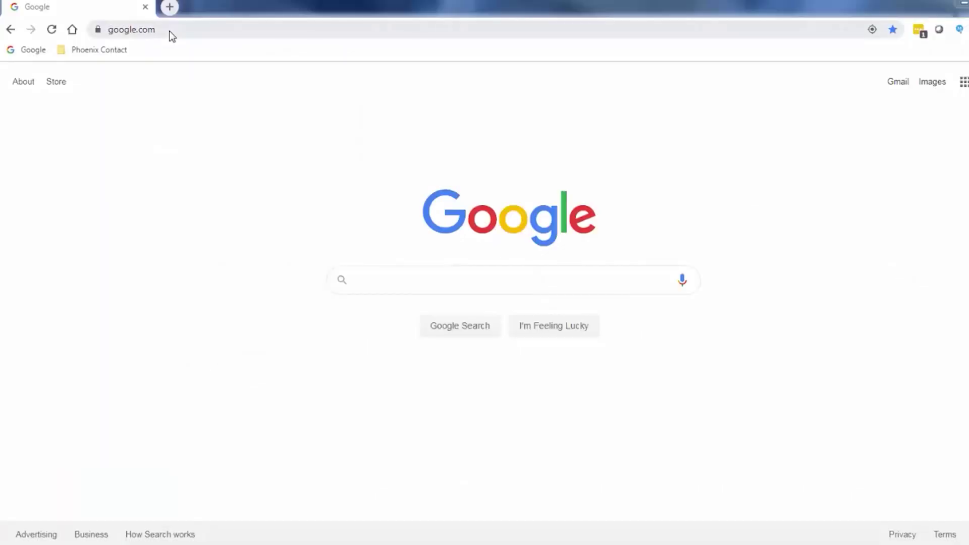
Load the IO-Link master's web page at 192.168.254.254 in Chrome.
click(170, 31)
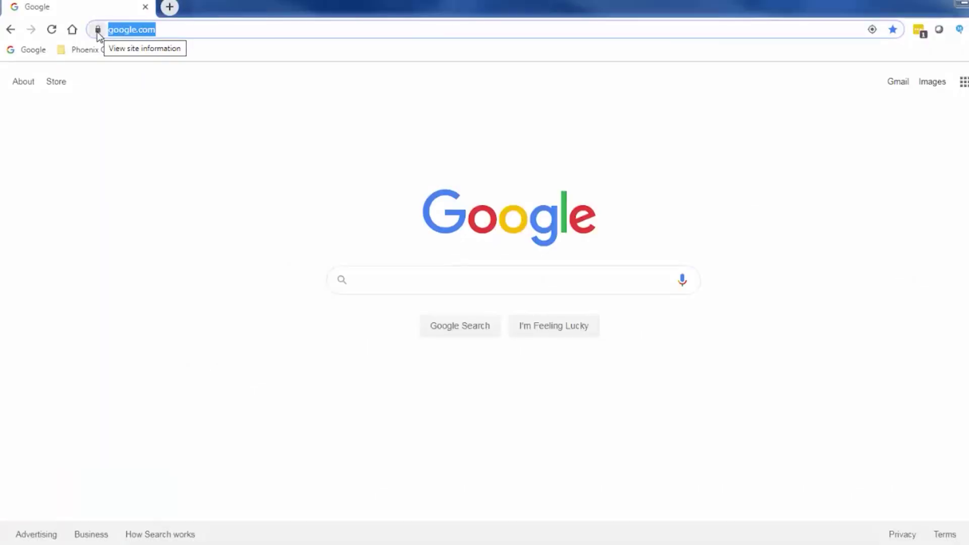
text(192.)
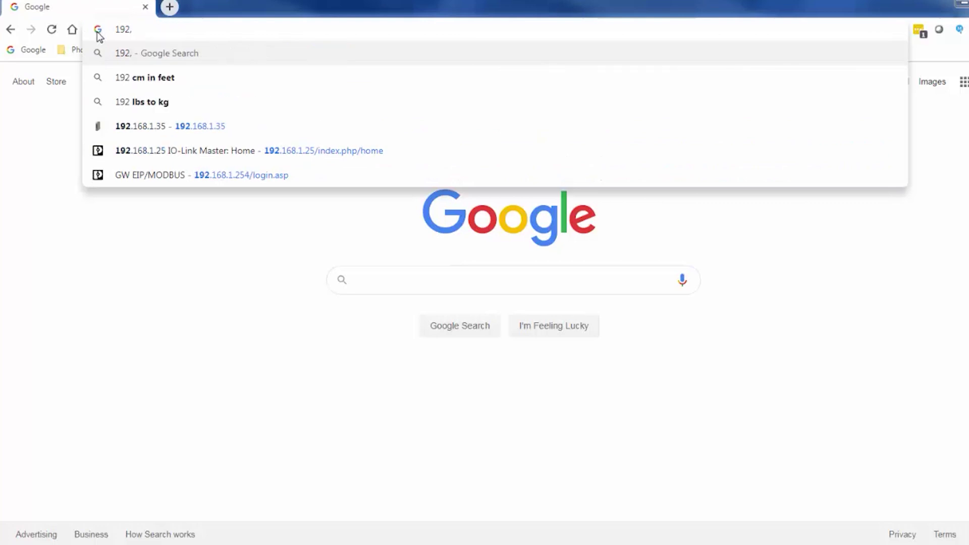
text(1)
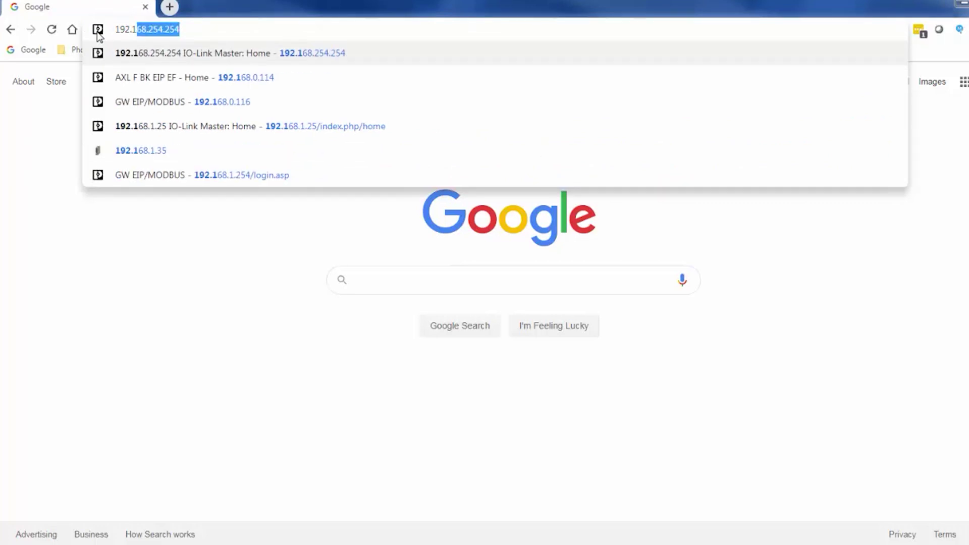
text(68.2)
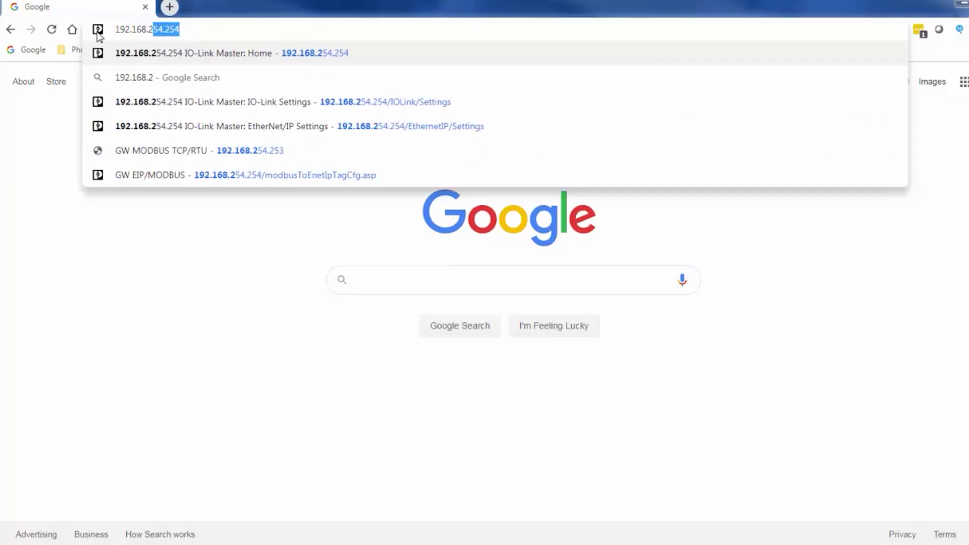
text(54.254)
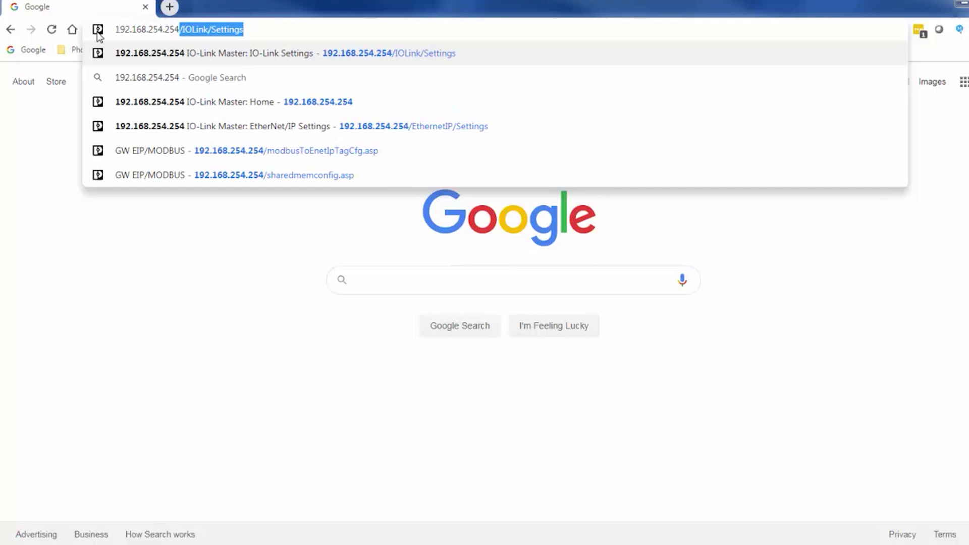
key(Delete)
key(Return)
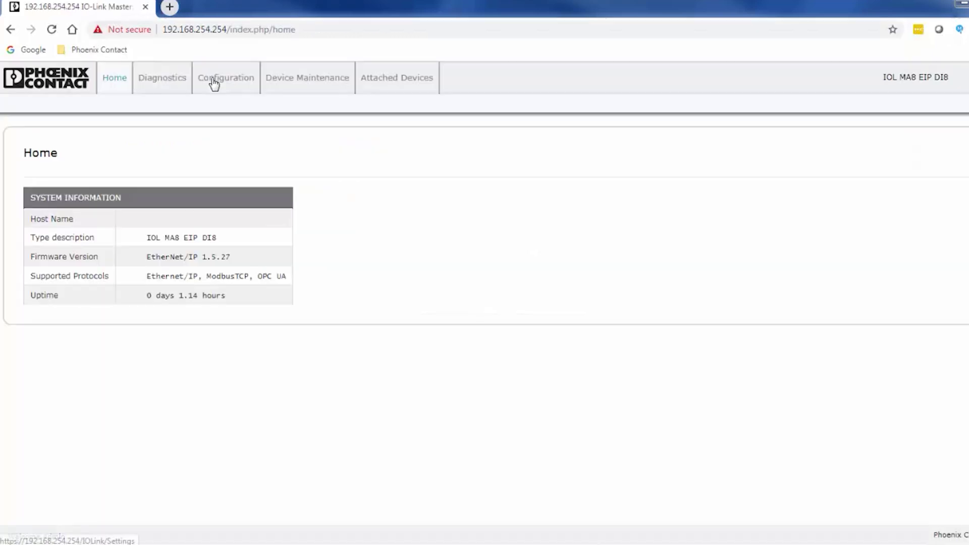
Set Port 1's port mode to IOLink, save it, and go to Attached Devices.
click(215, 81)
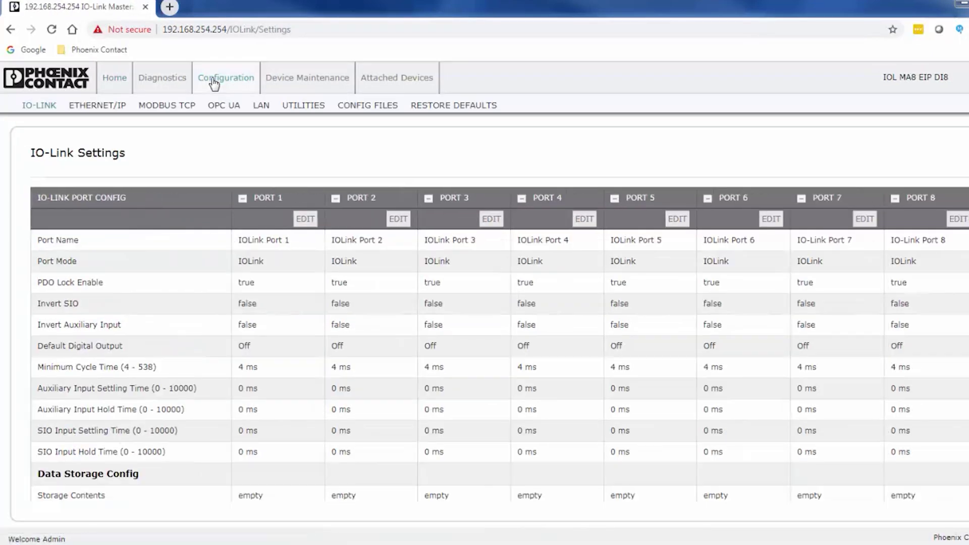
click(305, 219)
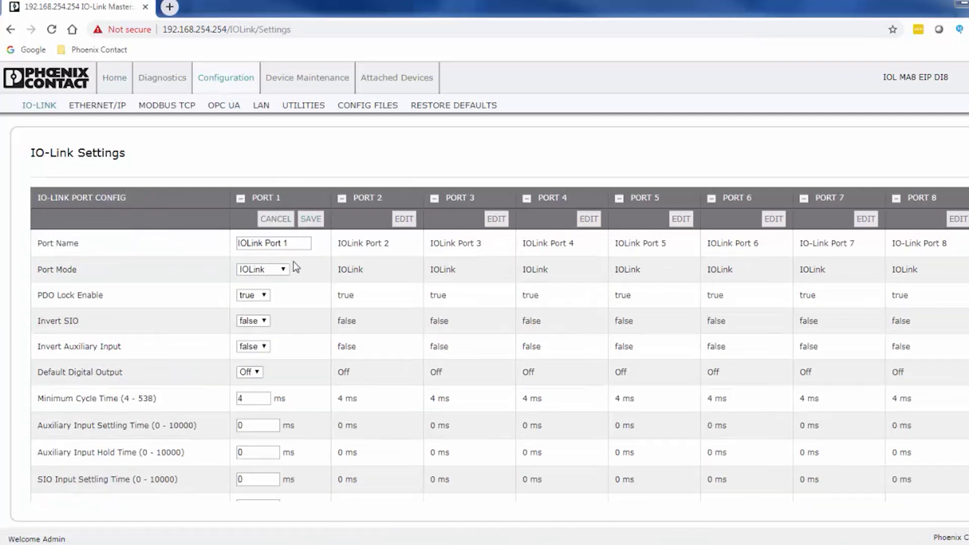
click(284, 271)
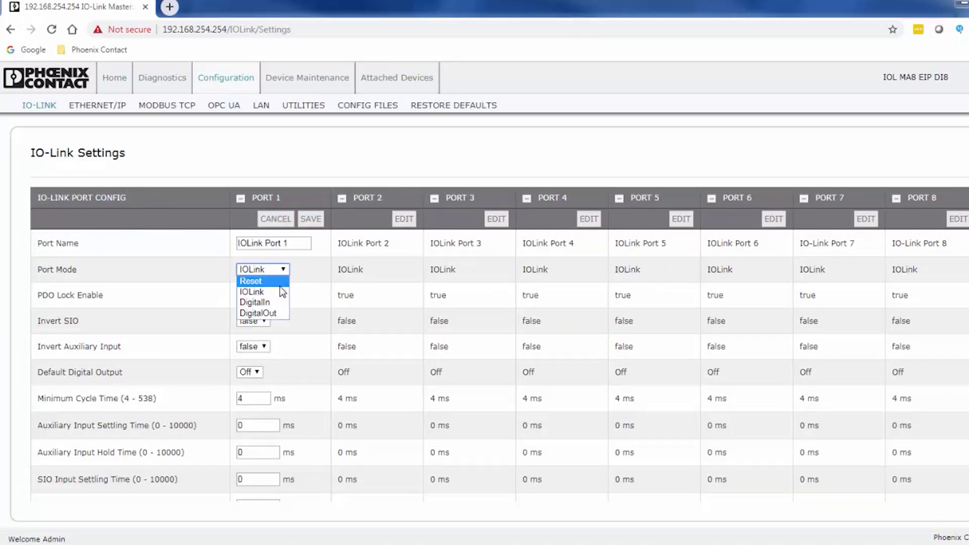
click(282, 293)
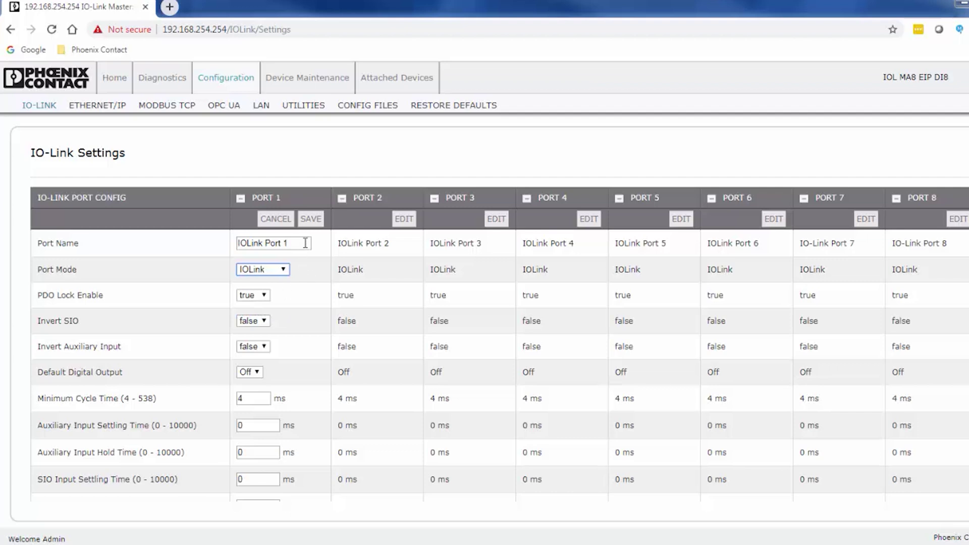
click(310, 218)
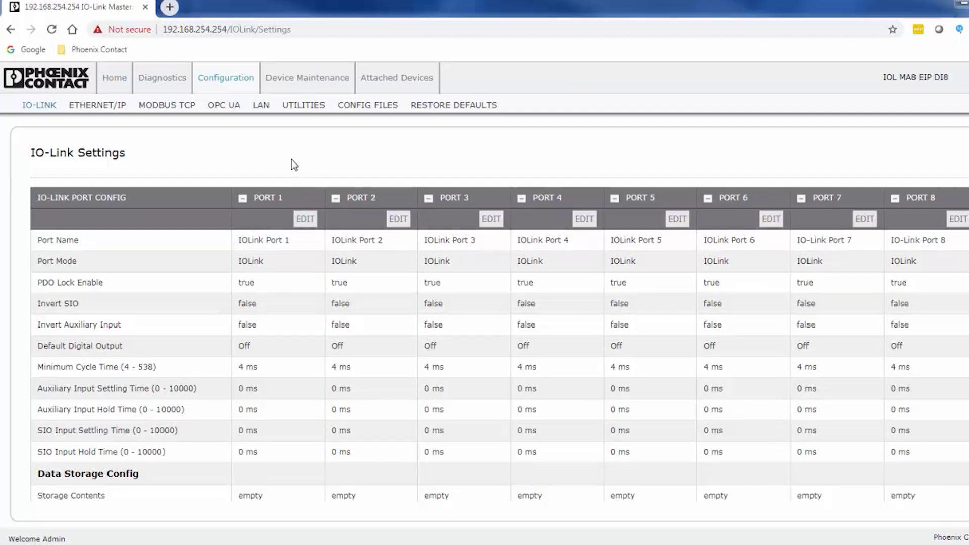
click(383, 85)
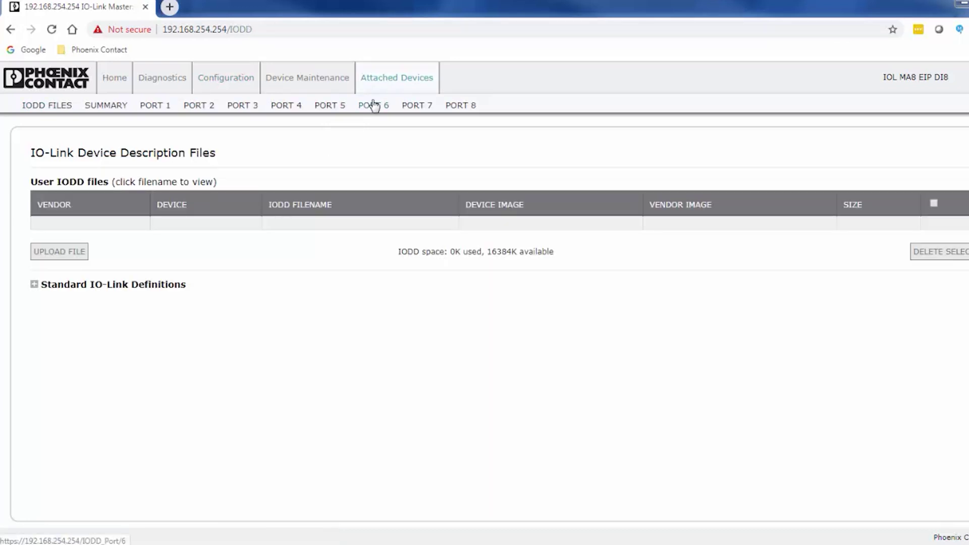
Upload the PHOENIX_CONTACT-CBMC_E4_24DC_1-4A_Plus_IOL IODD XML file to the master.
click(44, 252)
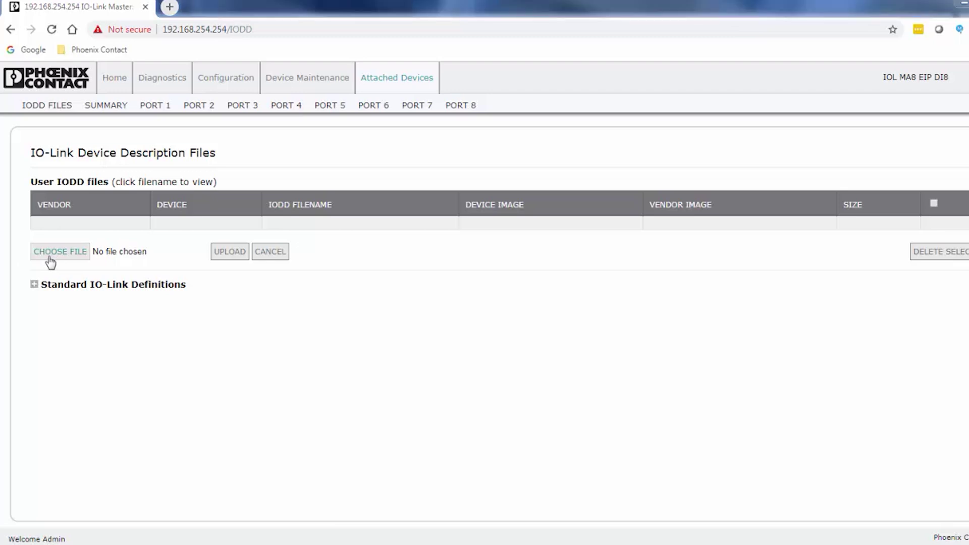
click(50, 261)
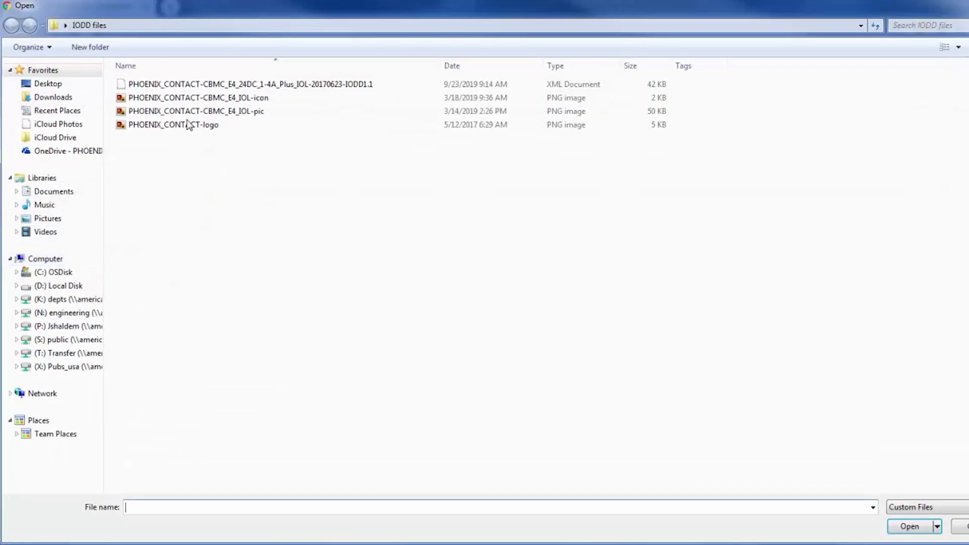
double_click(186, 84)
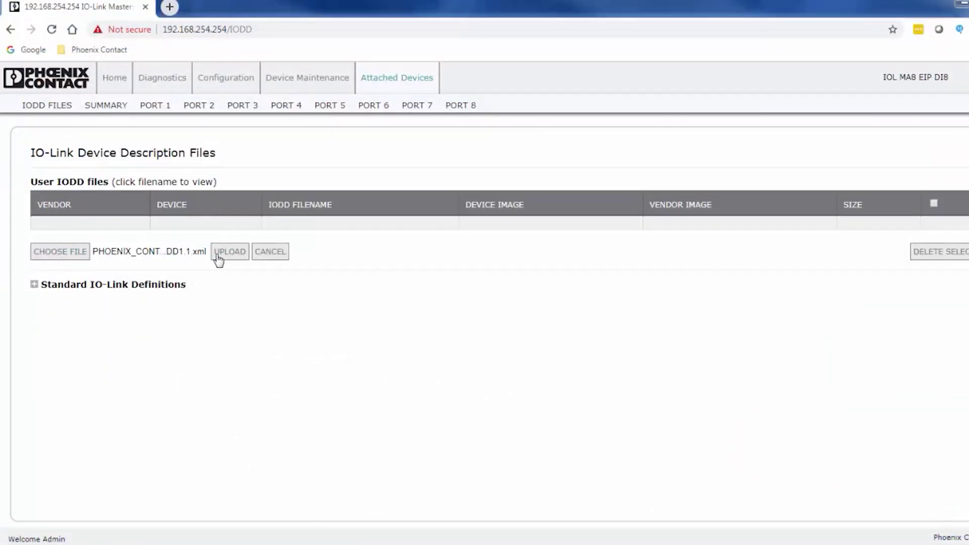
click(224, 256)
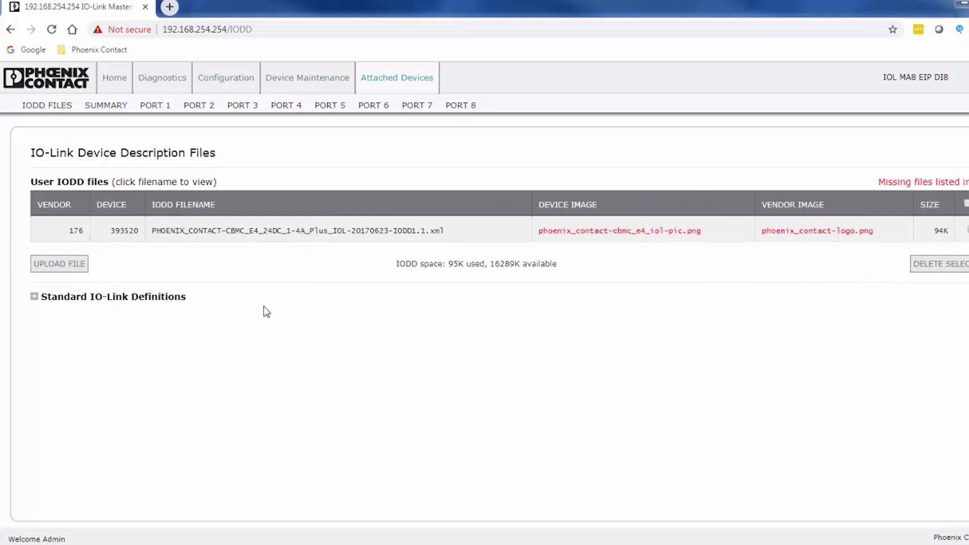
Upload the PHOENIX_CONTACT-logo.png image file.
click(77, 267)
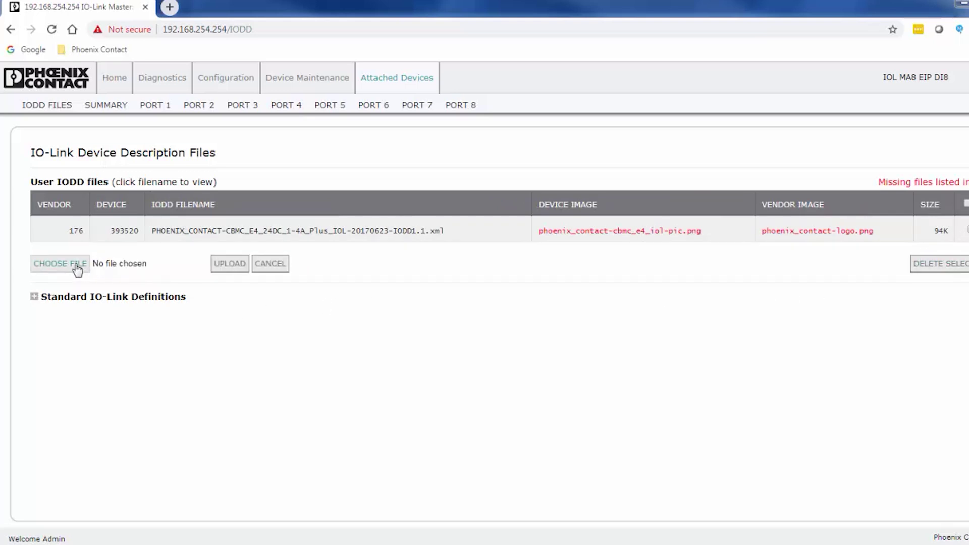
click(77, 267)
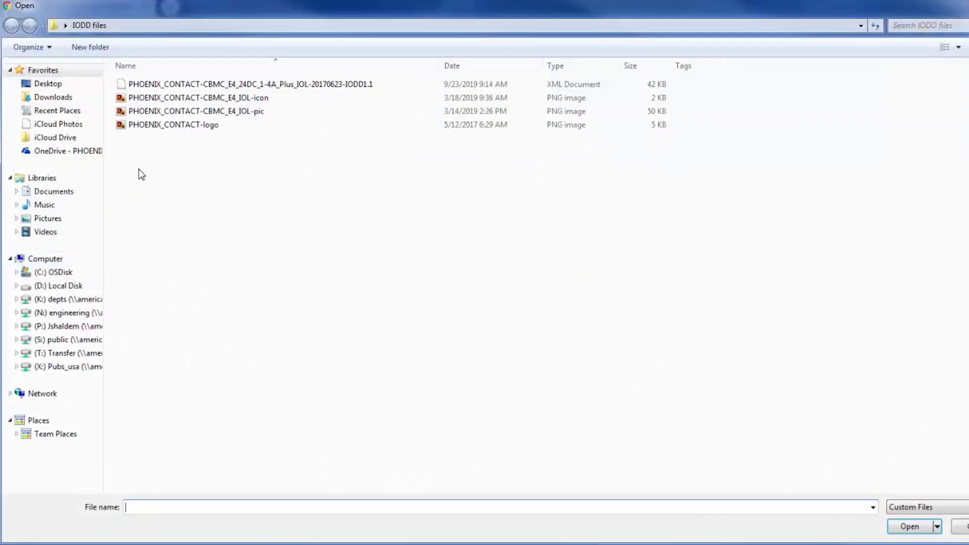
click(149, 127)
double_click(149, 127)
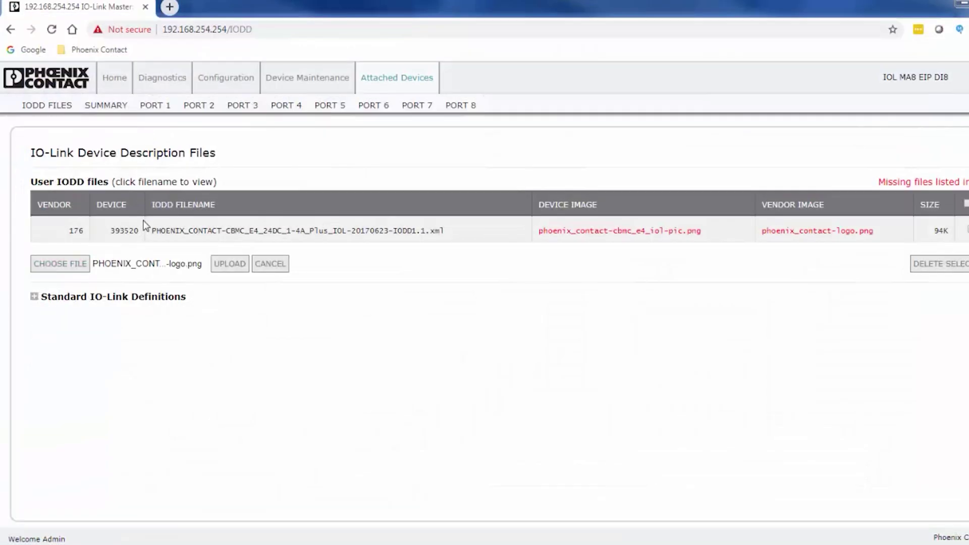
click(225, 268)
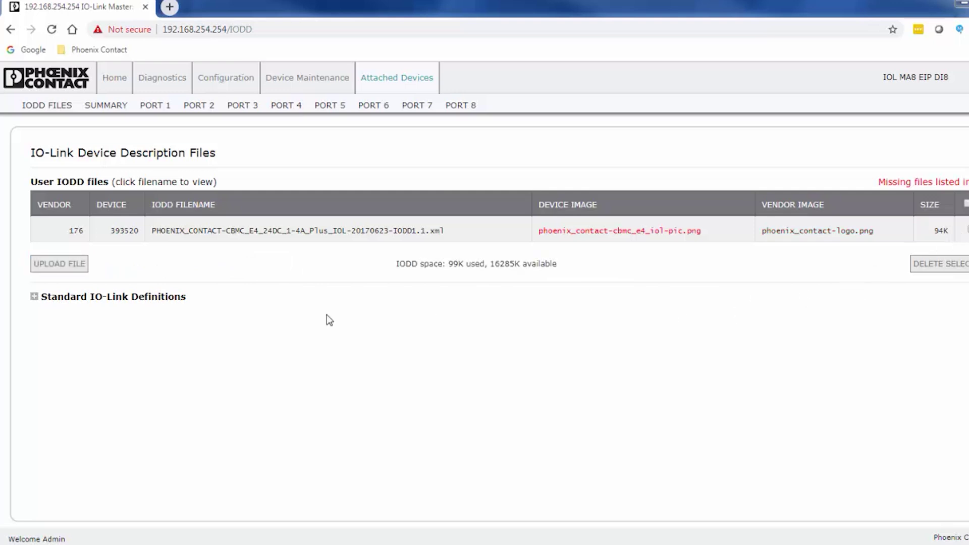
Upload the CBMC_E4_IOL-pic.png device picture and view the Device Configuration Summary.
click(81, 265)
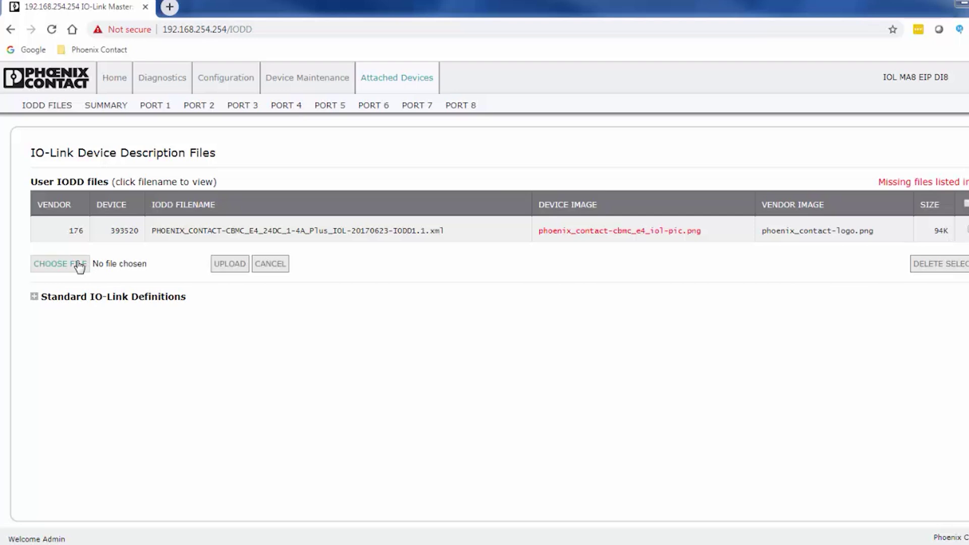
click(79, 266)
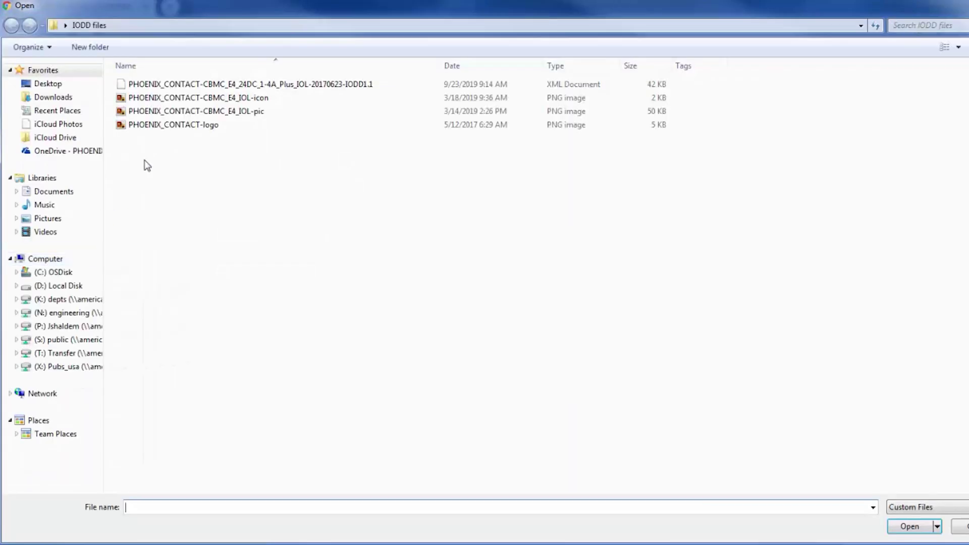
double_click(173, 112)
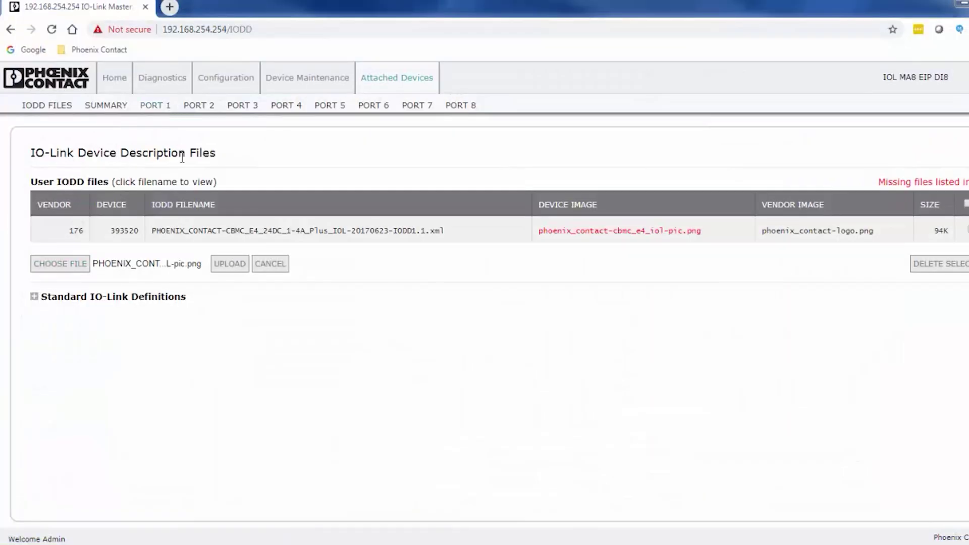
click(227, 265)
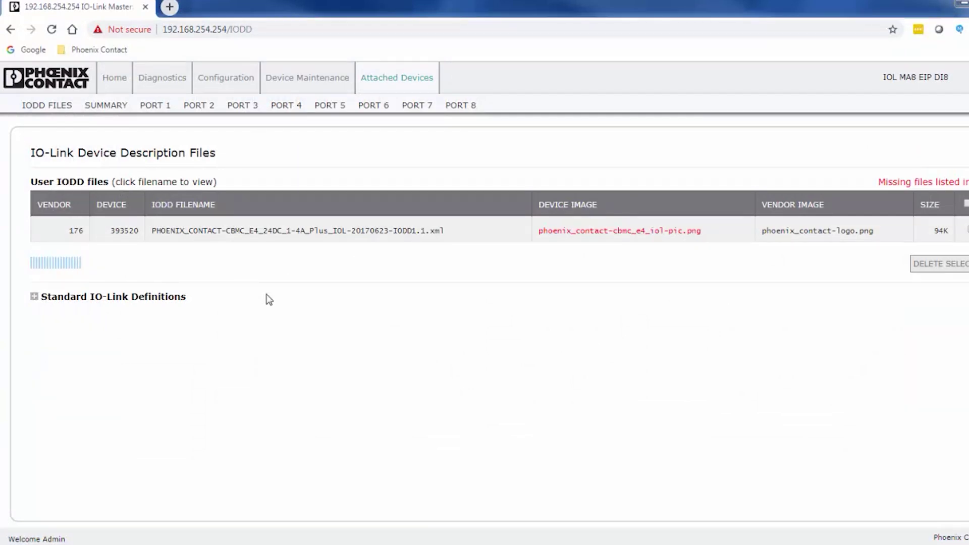
click(108, 107)
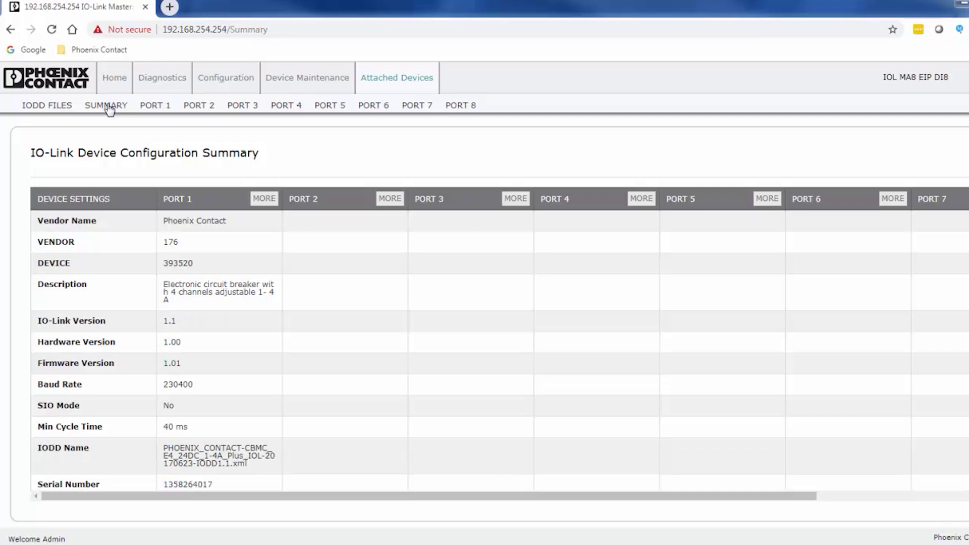
In Port 1's device parameters, choose 1 A for Channel 2 and 4 A for Channel 3, and save.
click(264, 200)
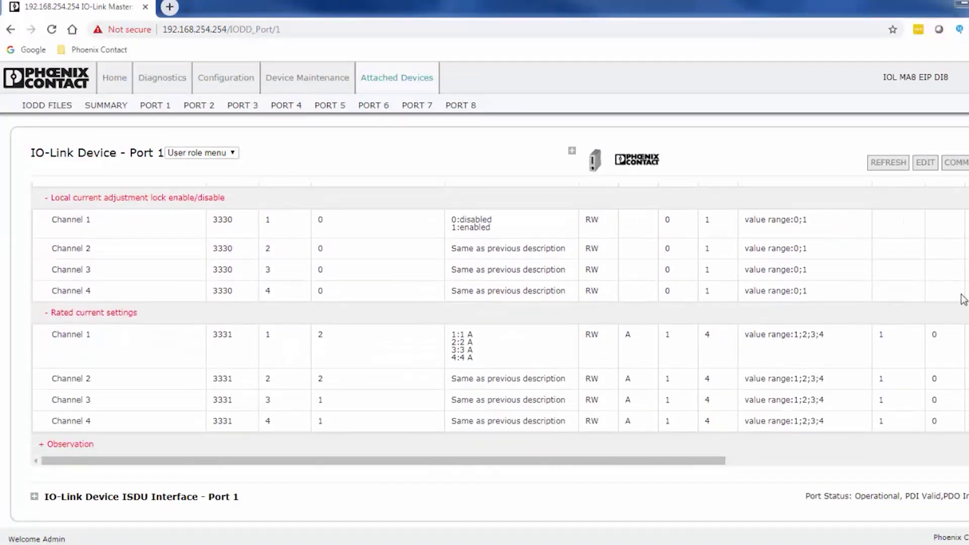
click(930, 168)
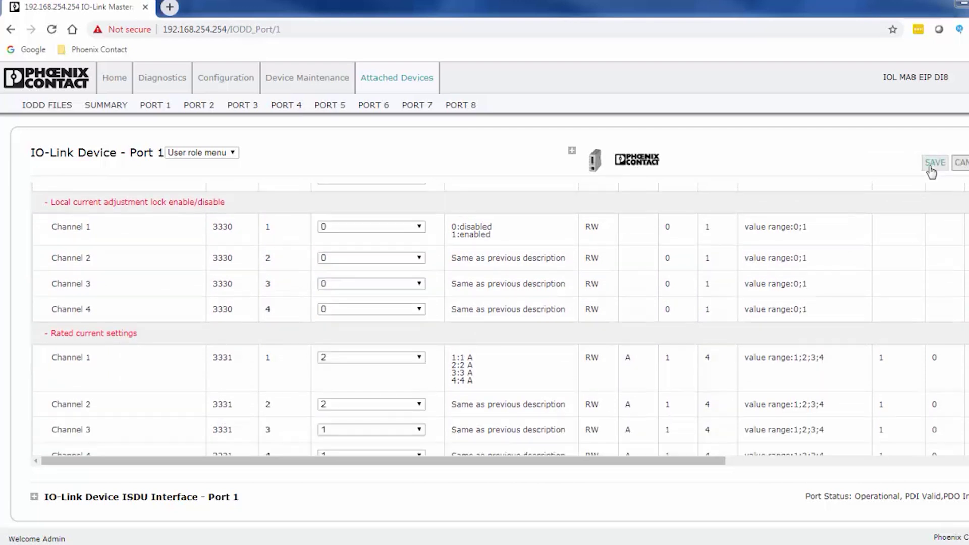
scroll(646, 444, down, 2)
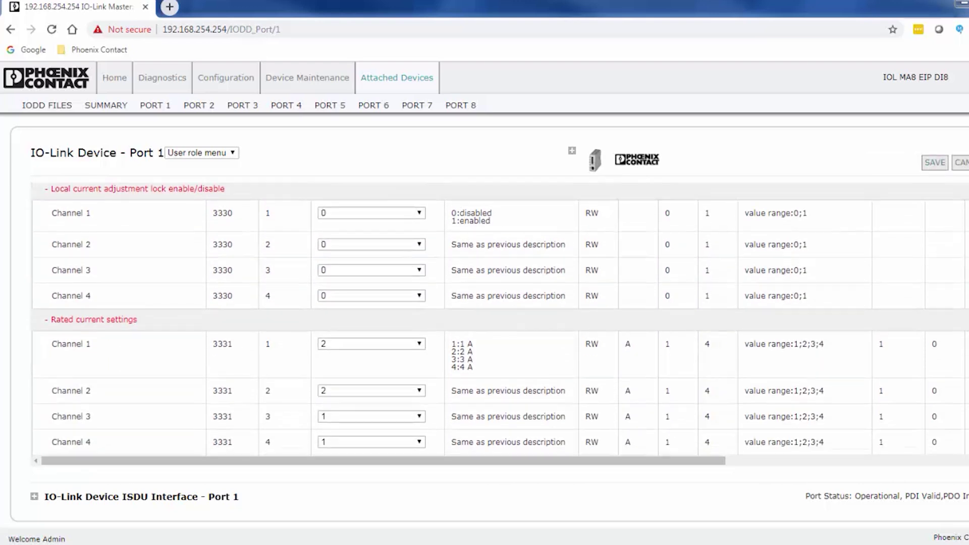
click(419, 366)
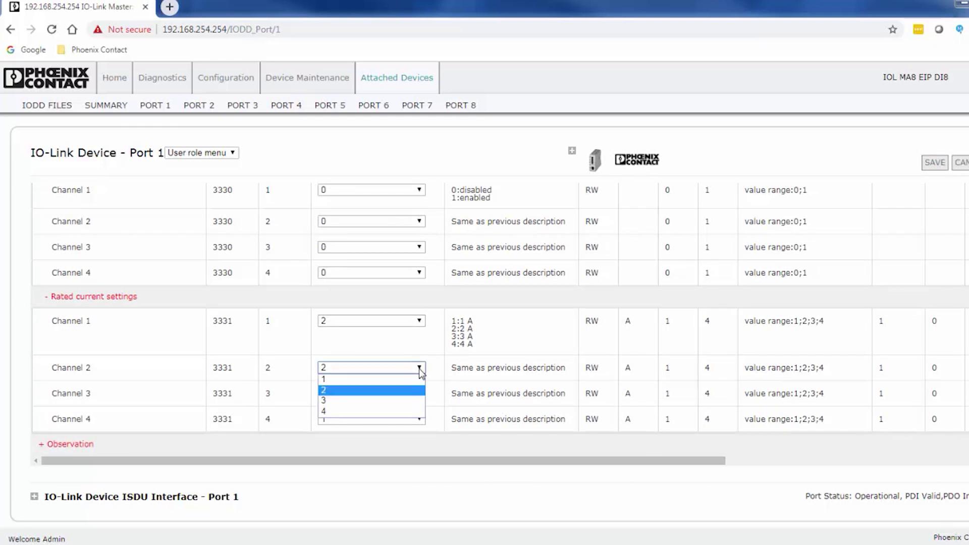
click(407, 380)
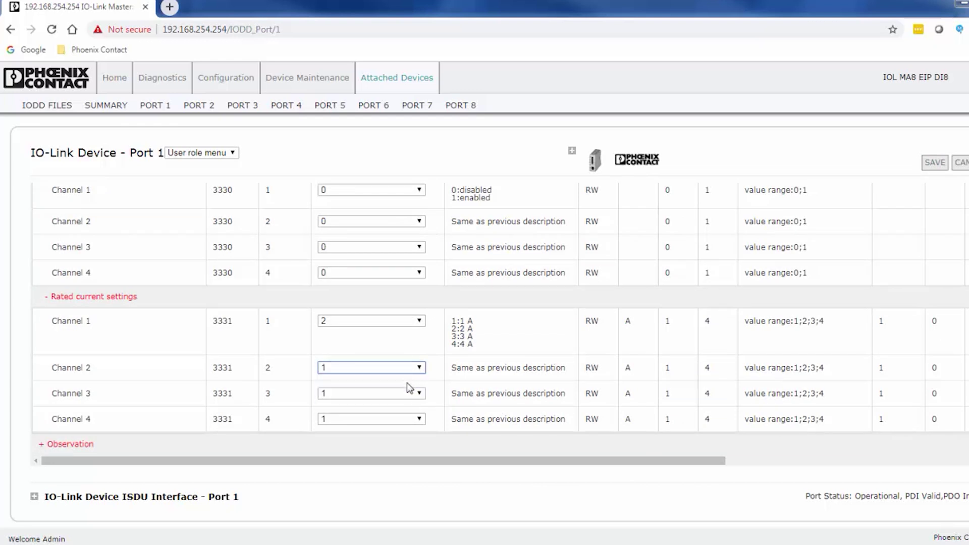
click(419, 394)
click(388, 438)
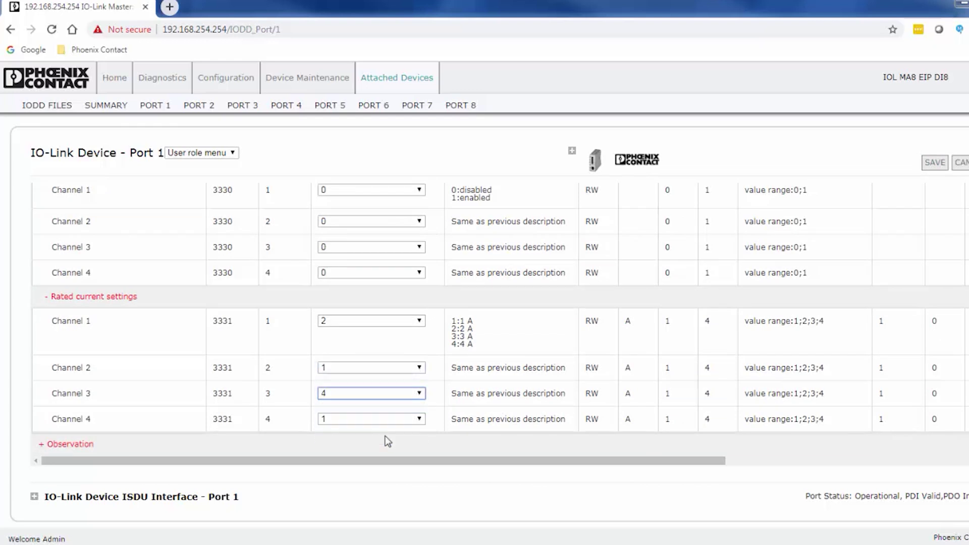
click(936, 164)
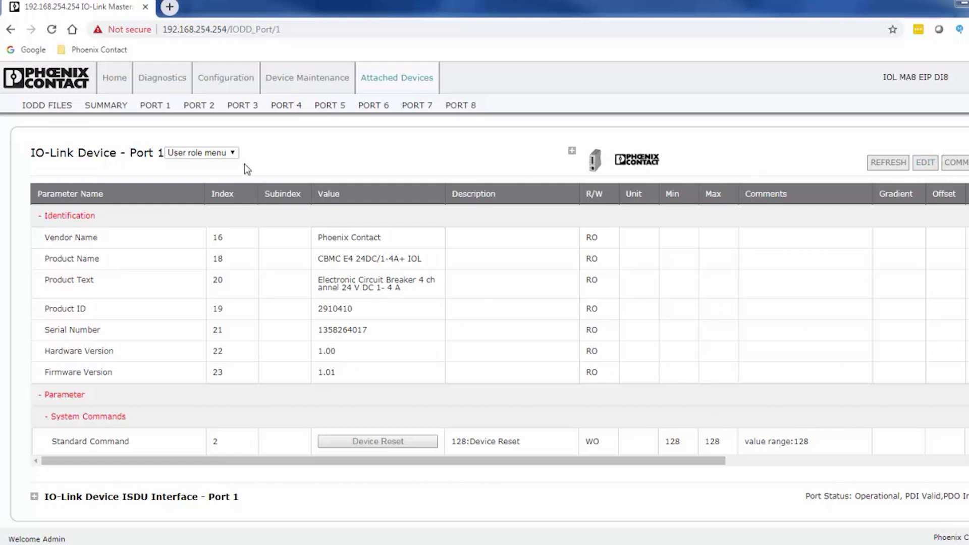
click(216, 86)
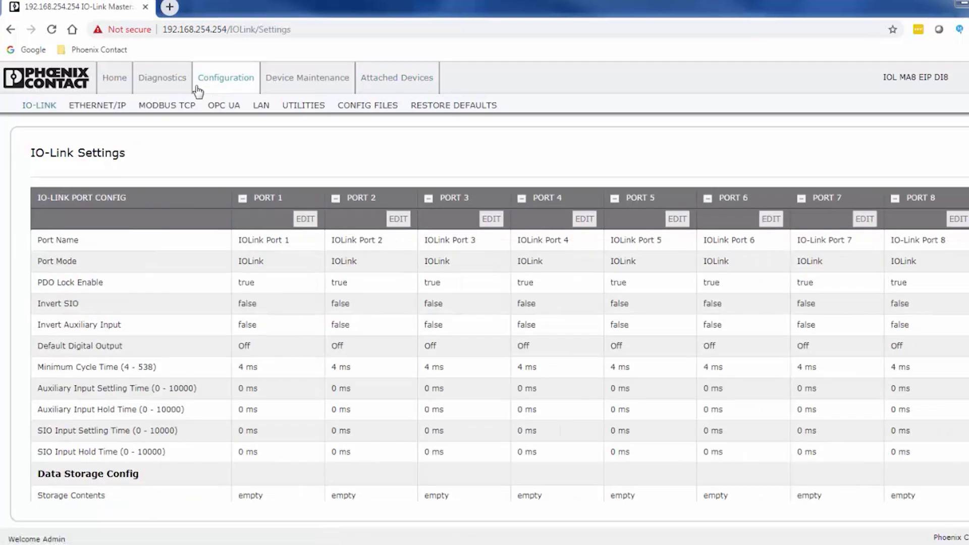
Review each port's PDO sizes and formats in the EtherNet/IP settings, then open LAN settings.
click(103, 107)
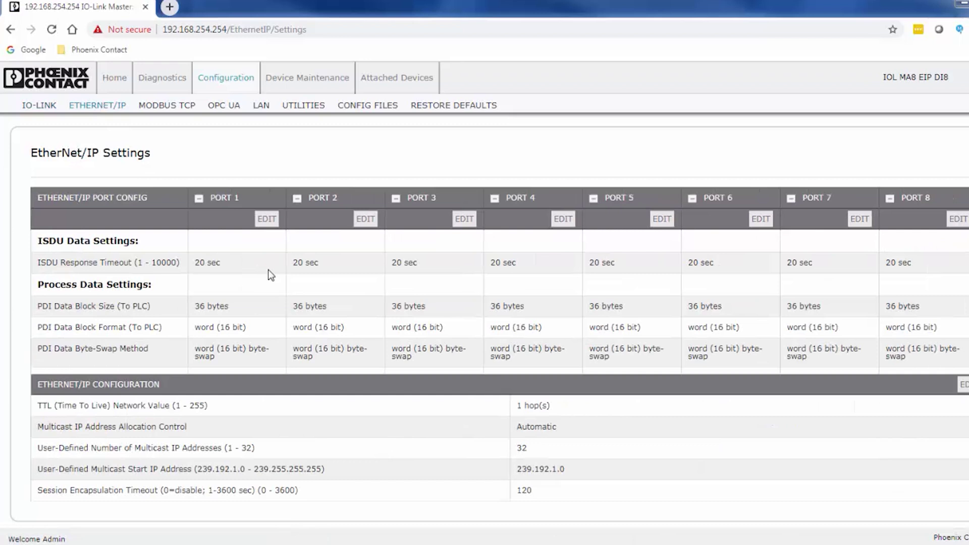
scroll(287, 277, down, 1)
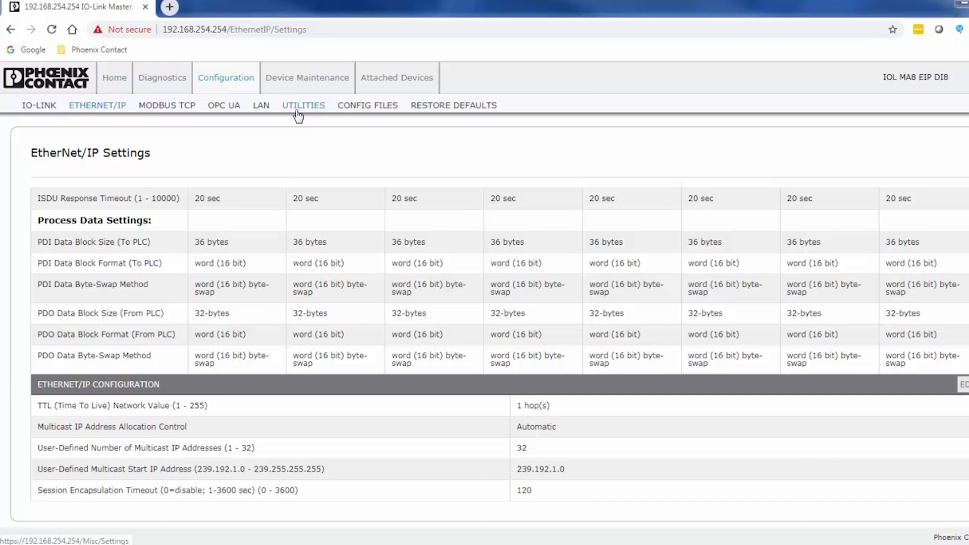
click(261, 107)
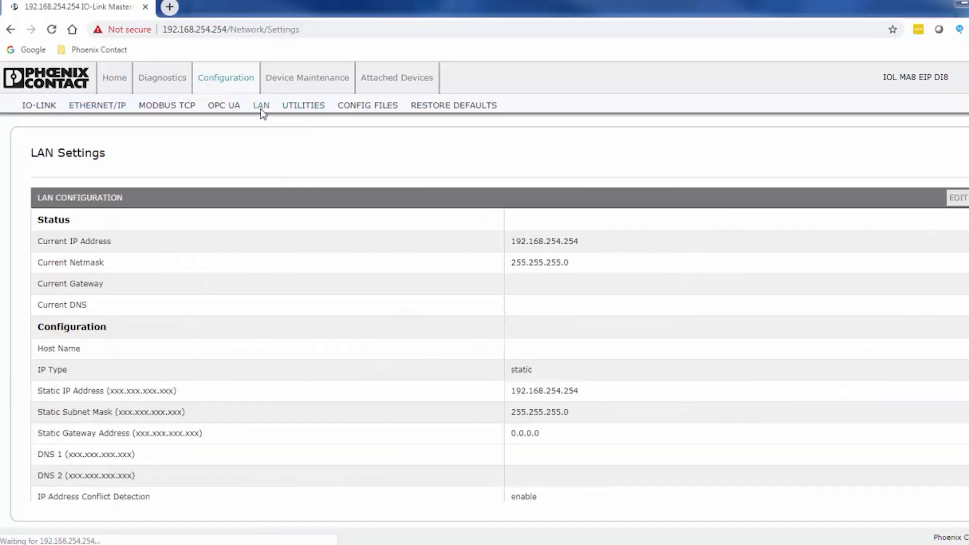
Change the static IP from 192.168.254.254 to 192.168.1.25, save, and accept the redirect.
click(957, 197)
click(580, 323)
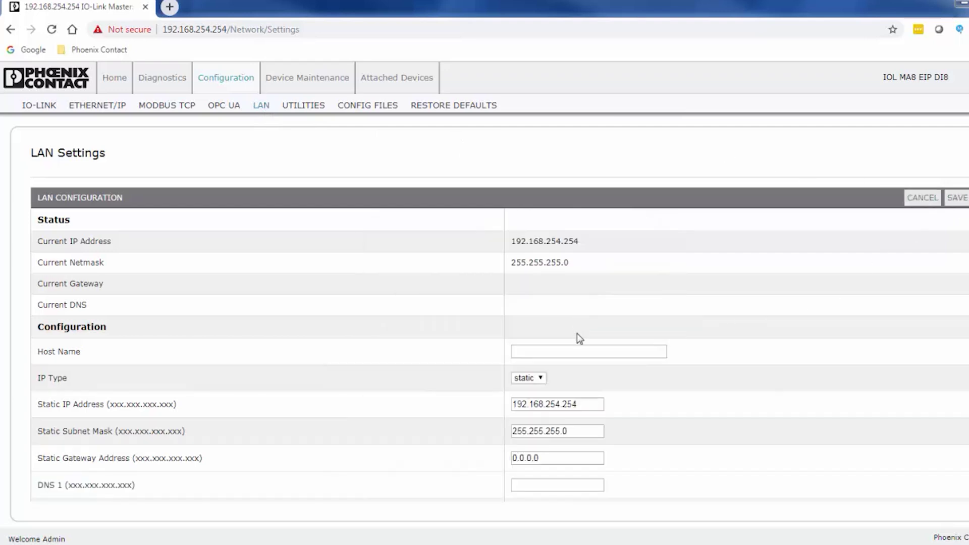
drag(546, 404, 557, 404)
text(1)
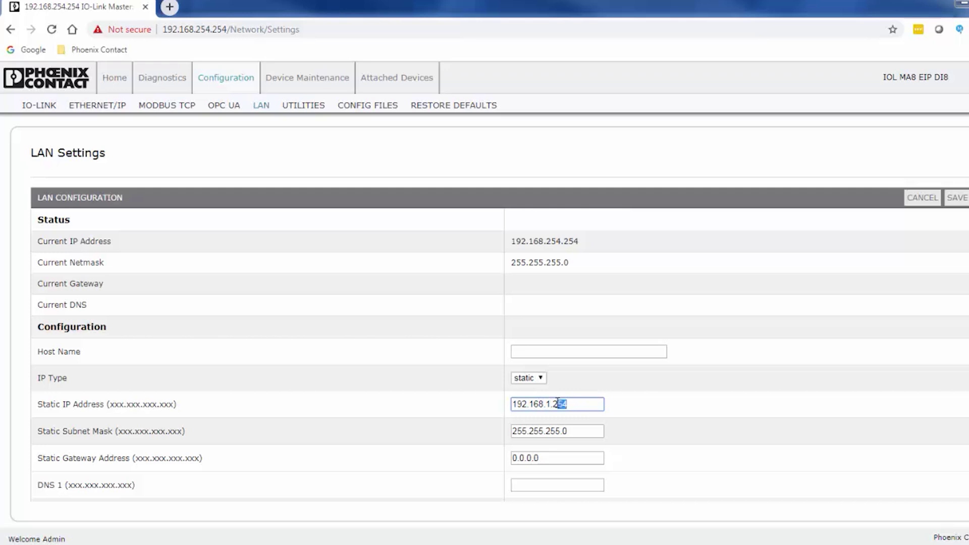
key(BackSpace)
text(5)
click(958, 199)
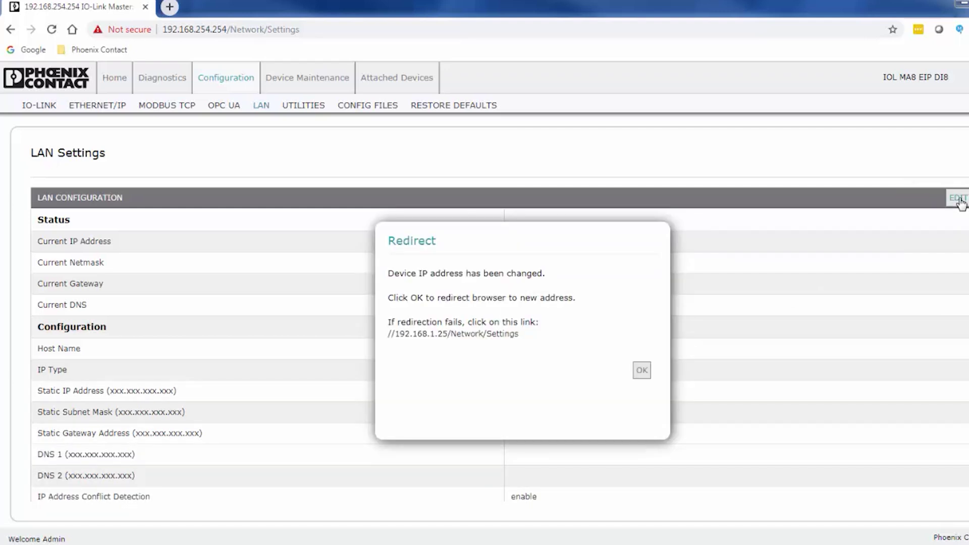
click(642, 374)
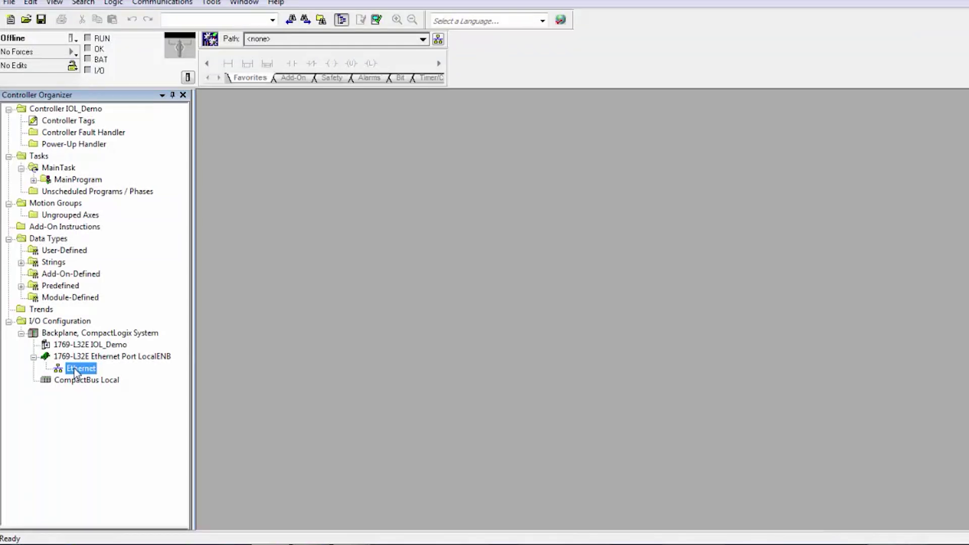
Open the New Module catalog under Ethernet and clear all vendor filters.
right_click(76, 372)
click(86, 376)
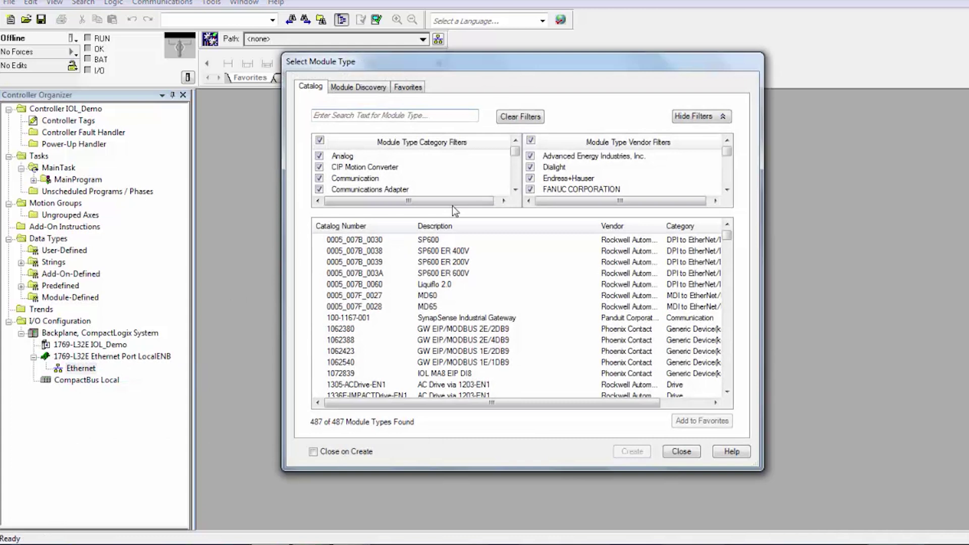
click(531, 141)
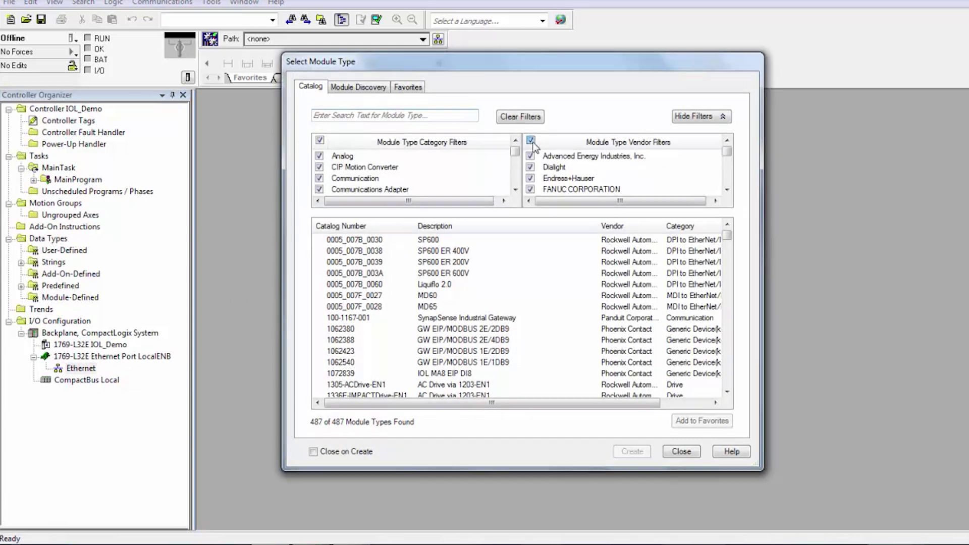
click(727, 190)
click(727, 189)
click(726, 190)
click(727, 190)
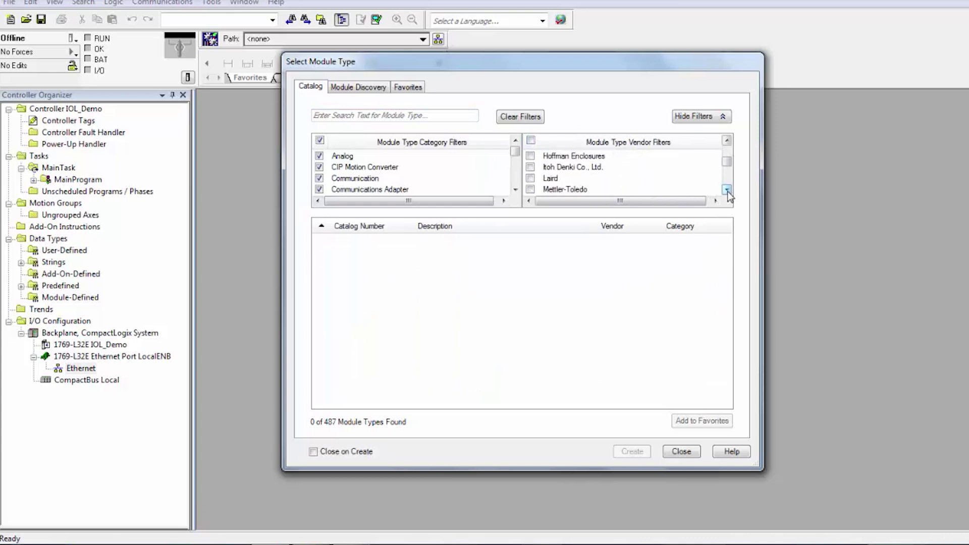
click(727, 189)
click(727, 190)
click(726, 190)
click(726, 190)
click(727, 190)
click(727, 190)
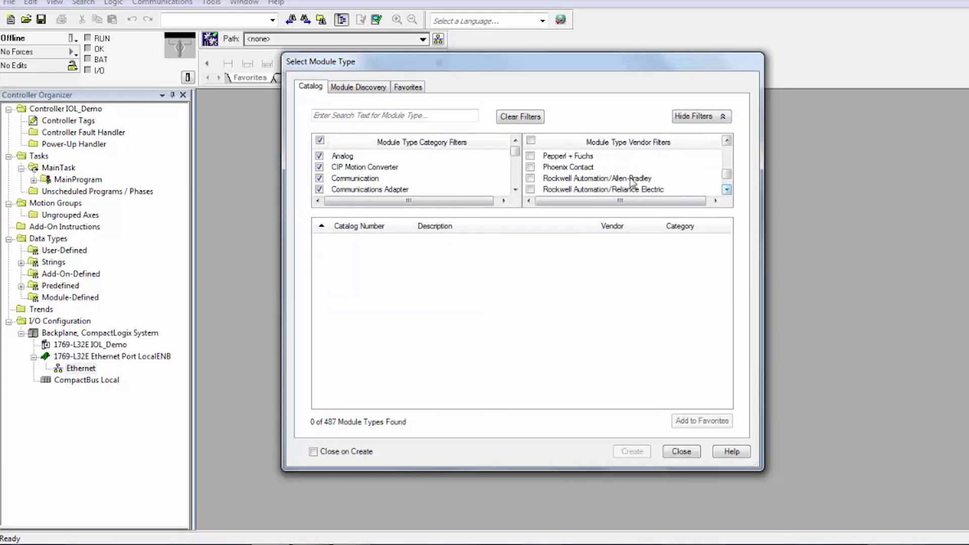
Filter to Phoenix Contact and create the 1072839 IOL MA8 EIP DI8 module.
click(530, 167)
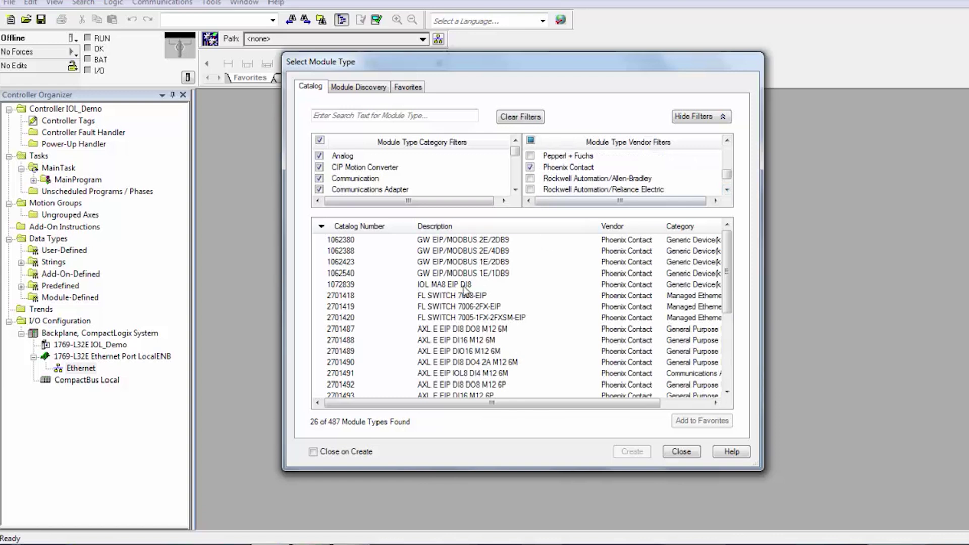
click(447, 285)
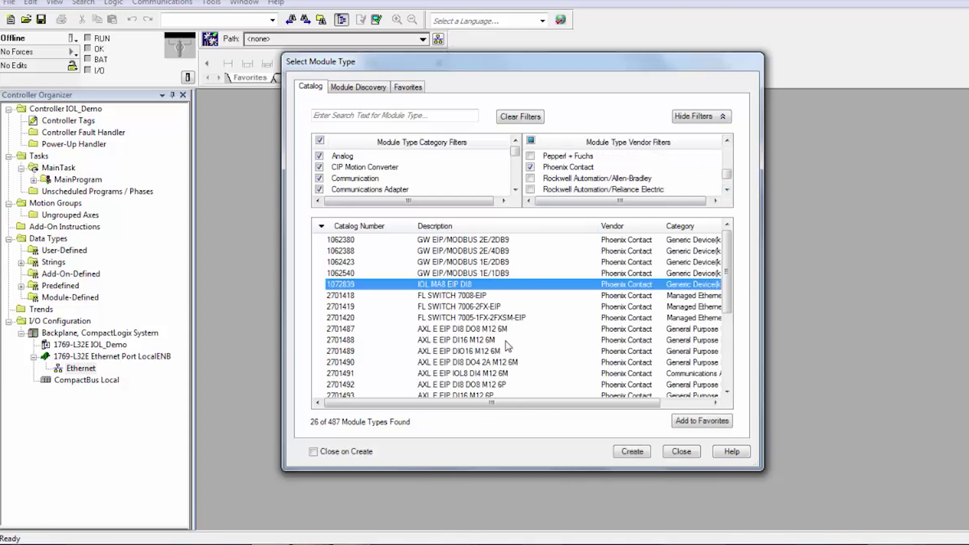
click(633, 452)
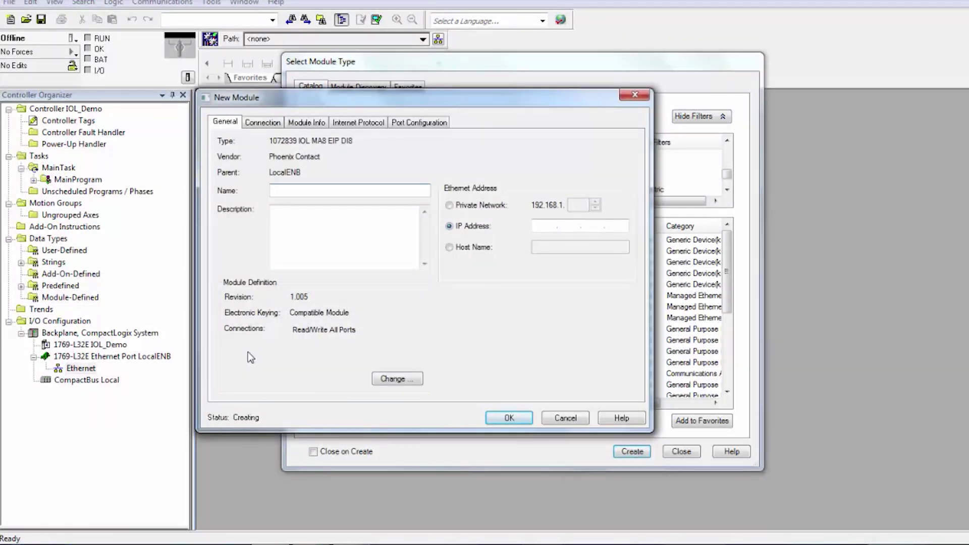
Name the module IOL_MA8_EIP_DI8 with IP 192.168.1.25, confirm, and close the catalog.
text(IOL)
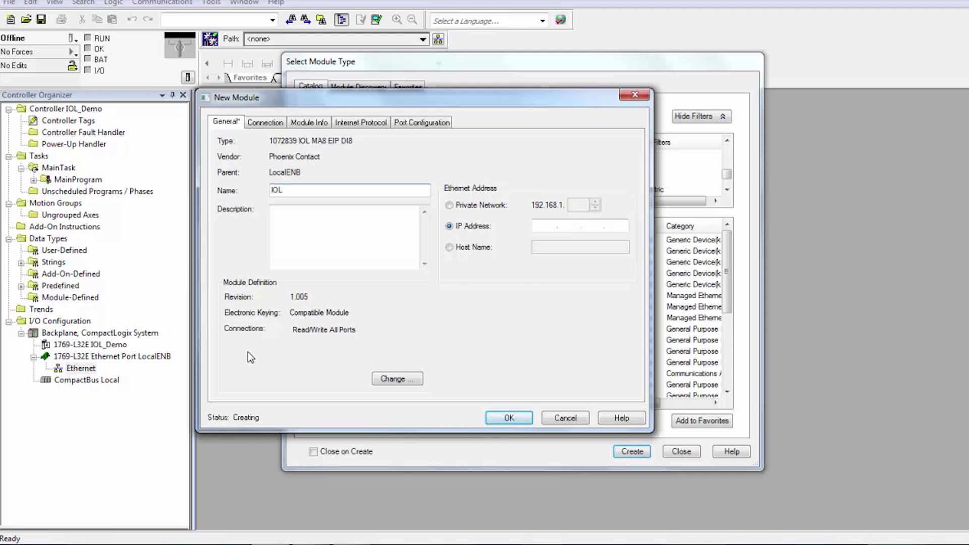
text(_MA8_EIP_DI8)
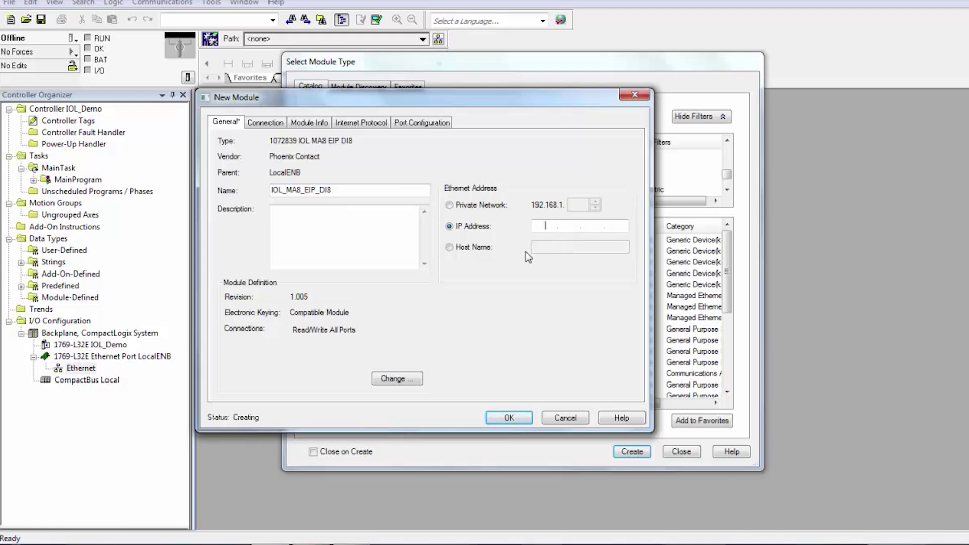
text(192.168.1.25)
key(Tab)
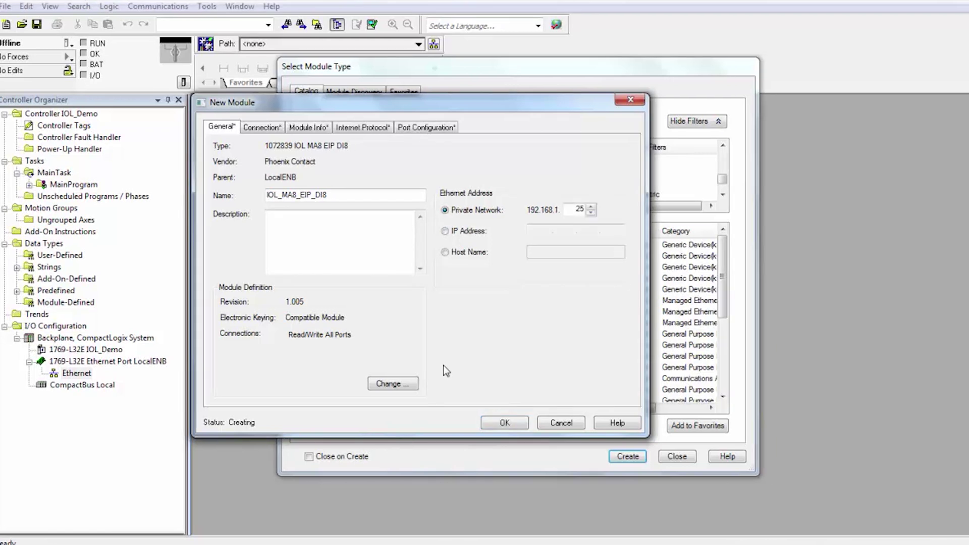
click(505, 423)
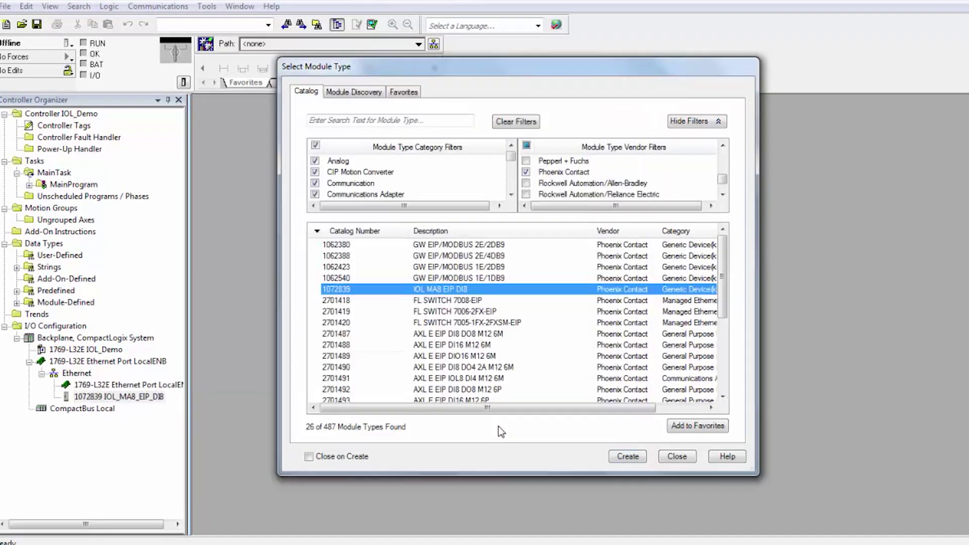
click(682, 459)
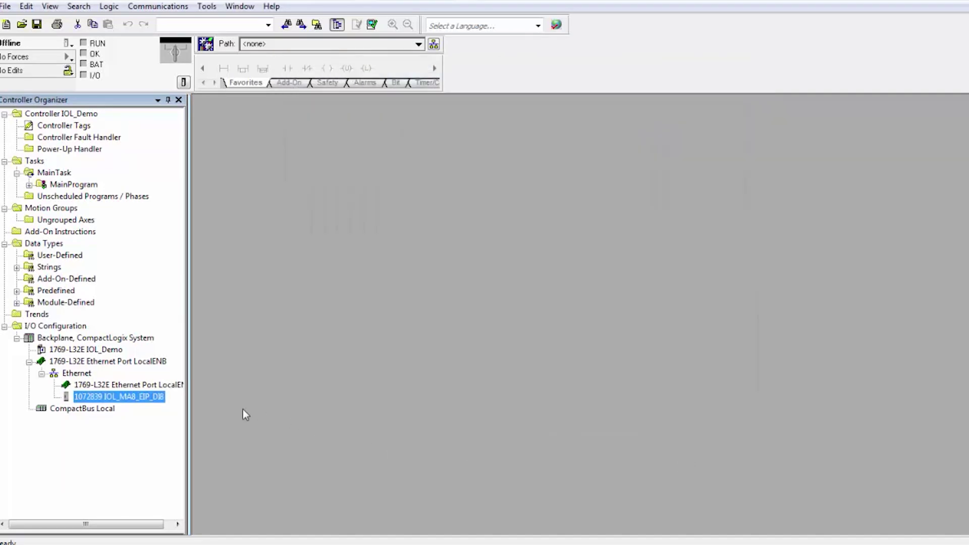
Open Controller Tags and expand IOL_MA8_EIP_DI8:O and its Data array.
click(56, 129)
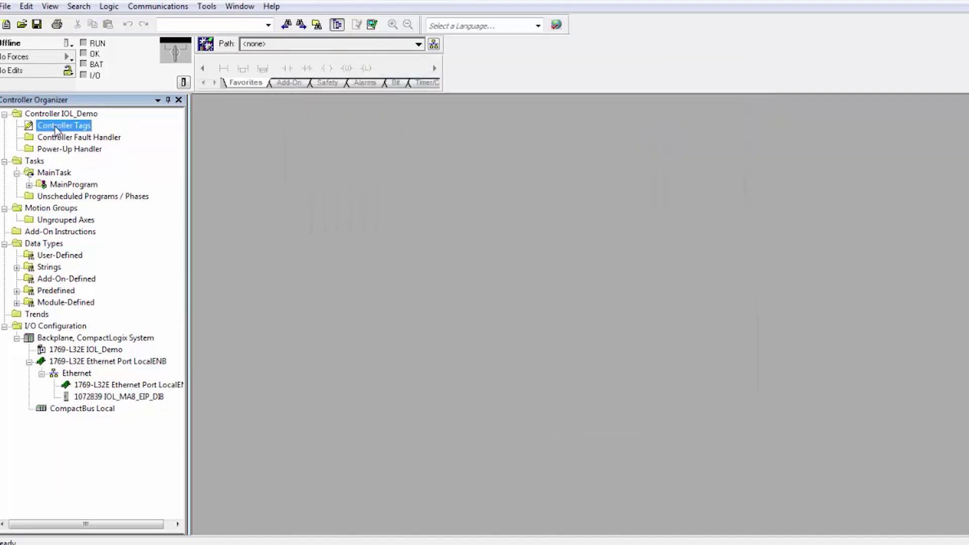
double_click(57, 129)
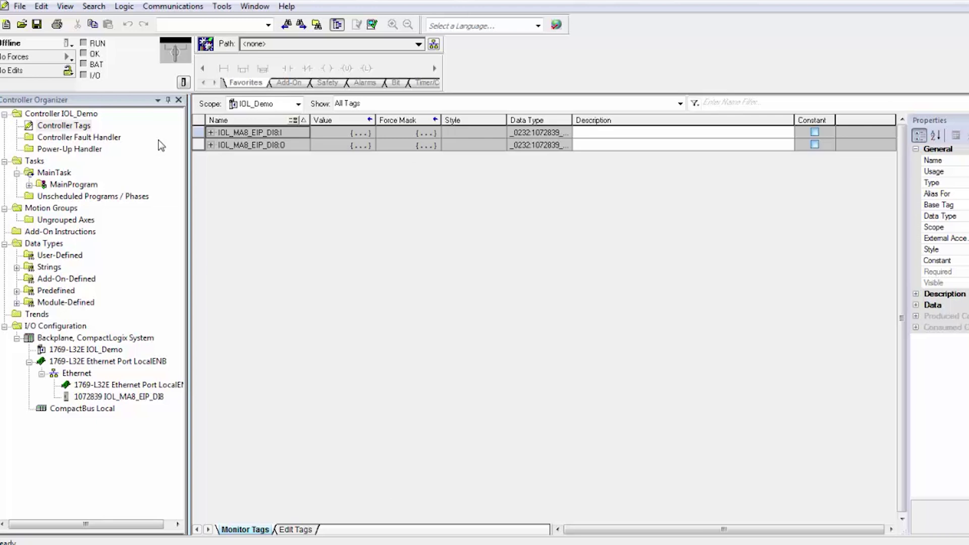
click(211, 145)
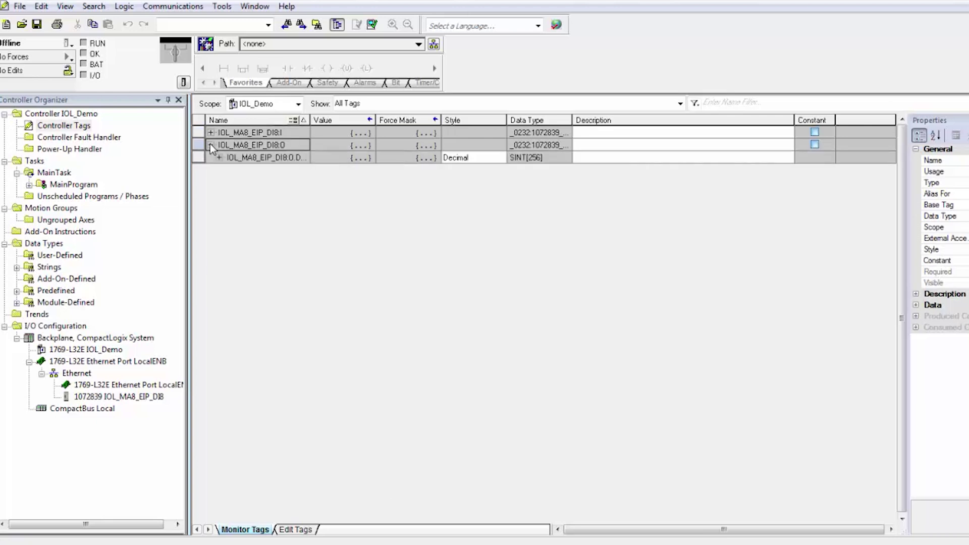
click(218, 158)
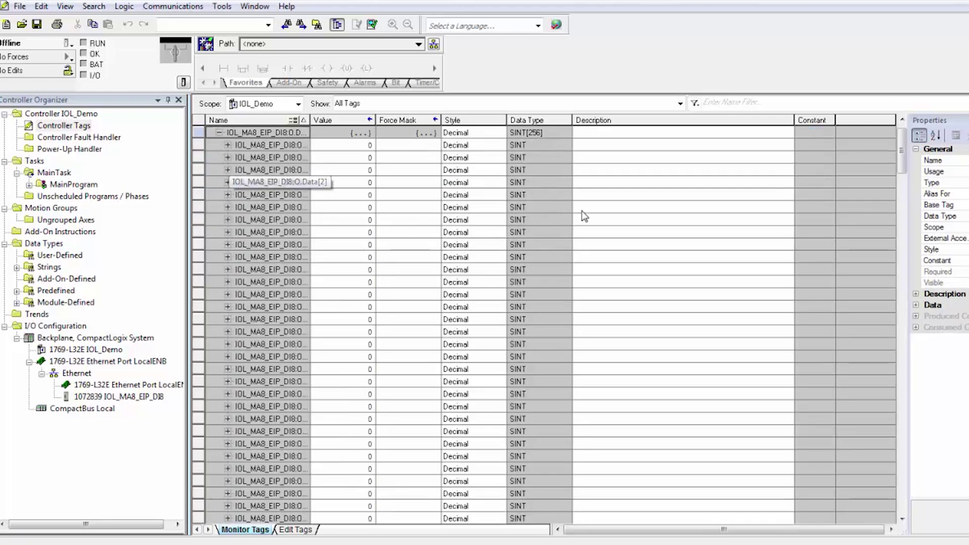